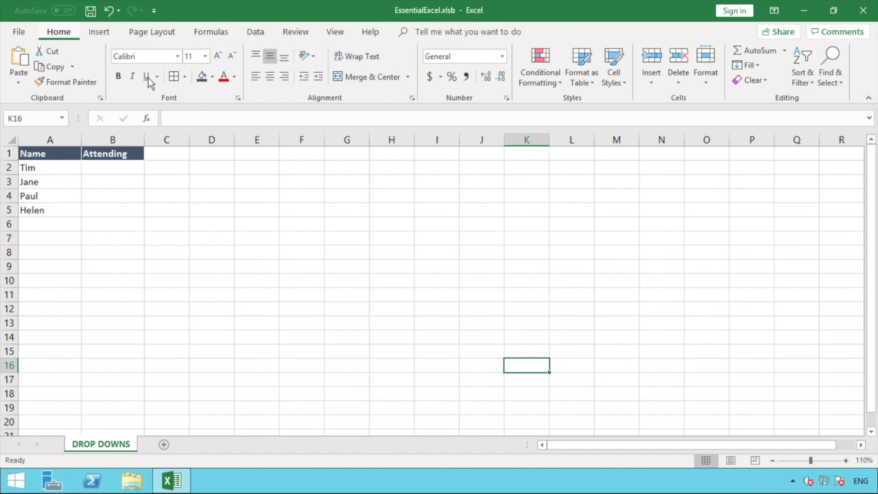
Add list data validation with an in-cell dropdown to cells B2:B5, using the source Declined,Accepted
click(124, 170)
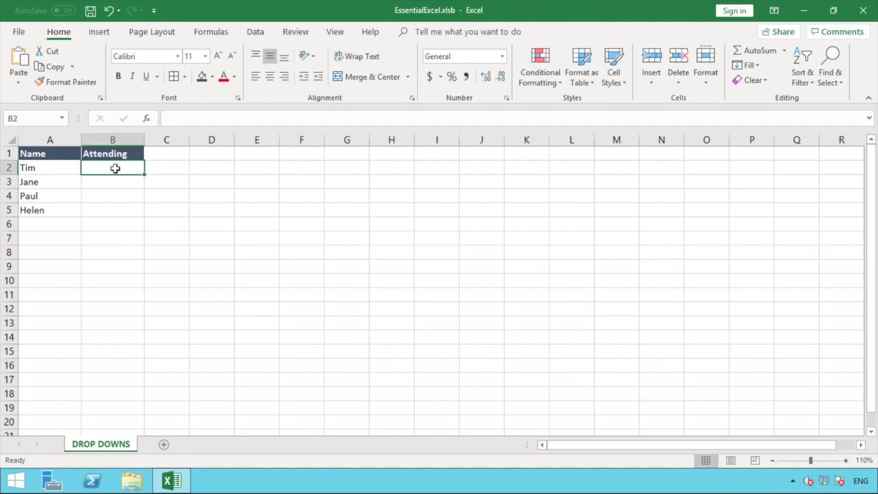
drag(115, 168, 105, 210)
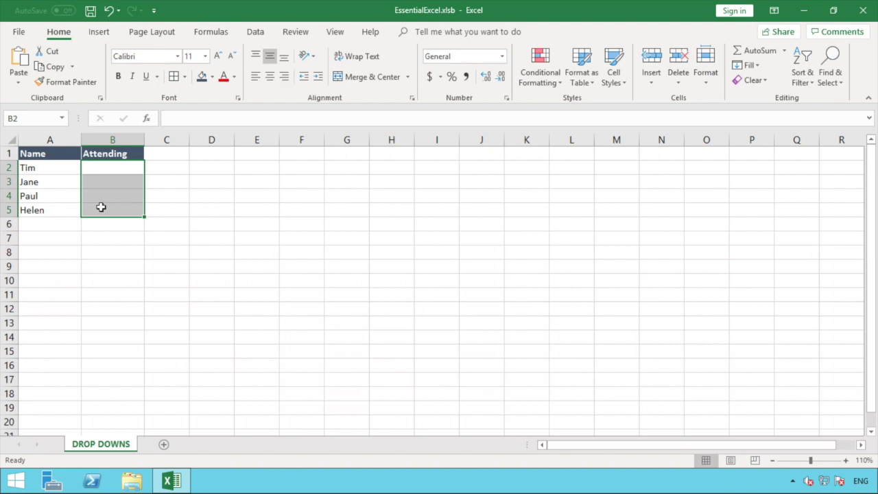
click(255, 35)
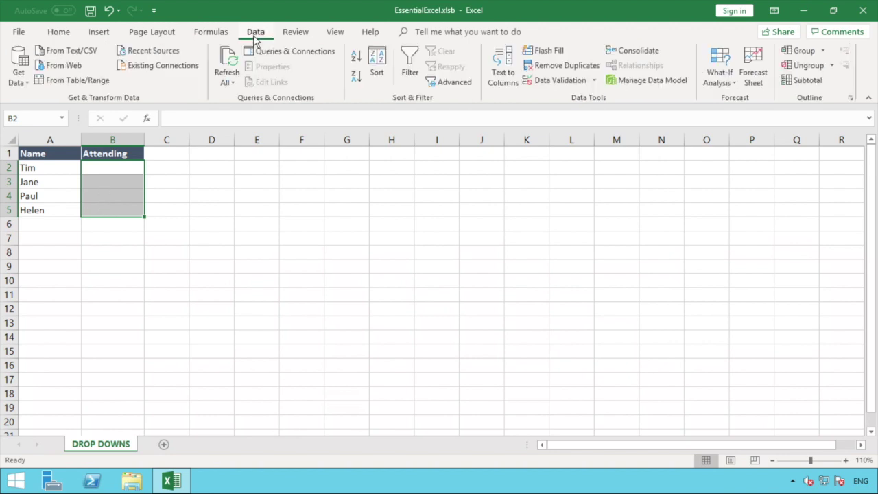
click(560, 80)
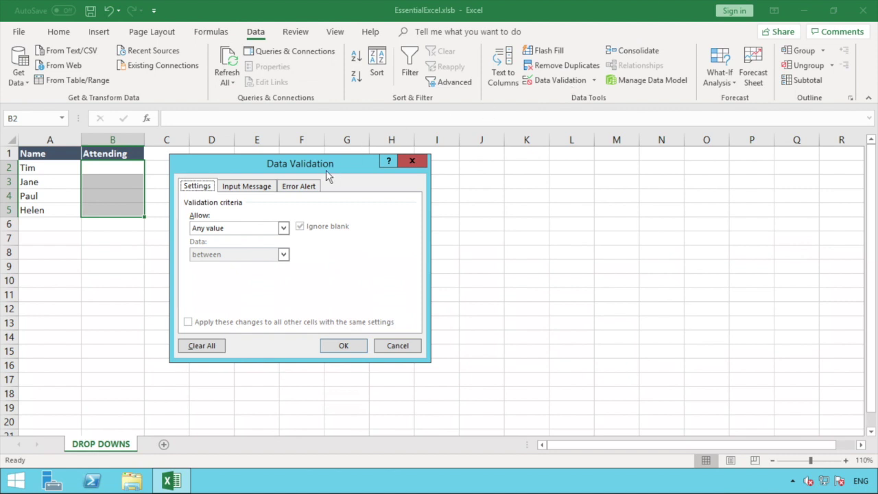
drag(327, 170, 403, 129)
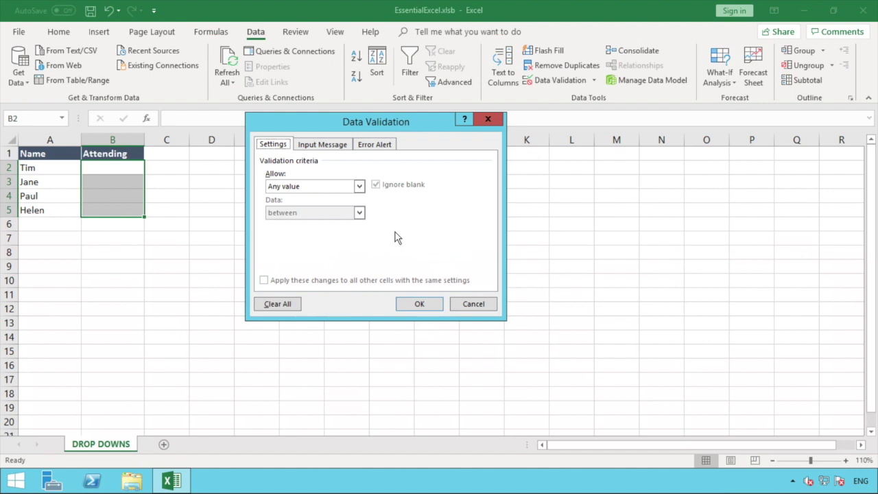
click(359, 187)
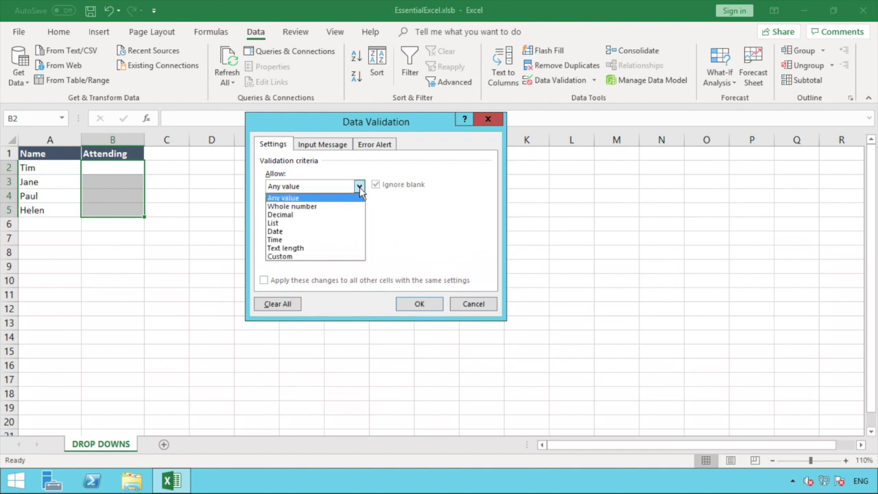
click(300, 224)
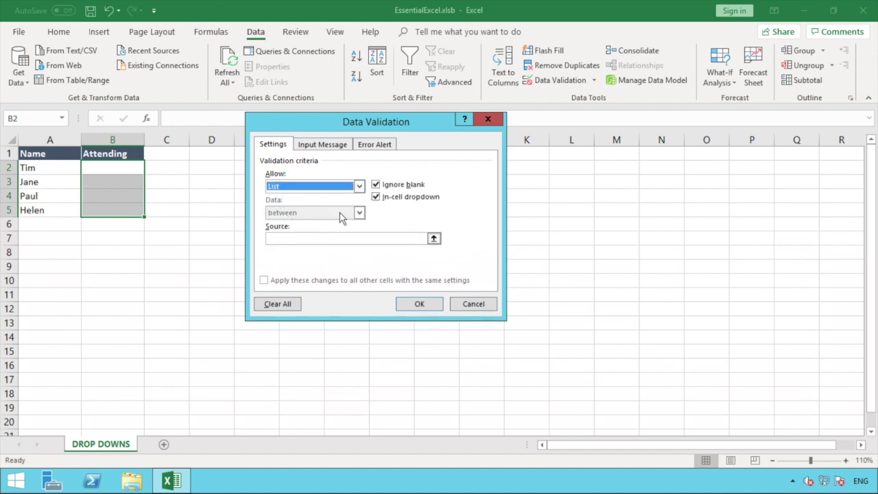
click(280, 238)
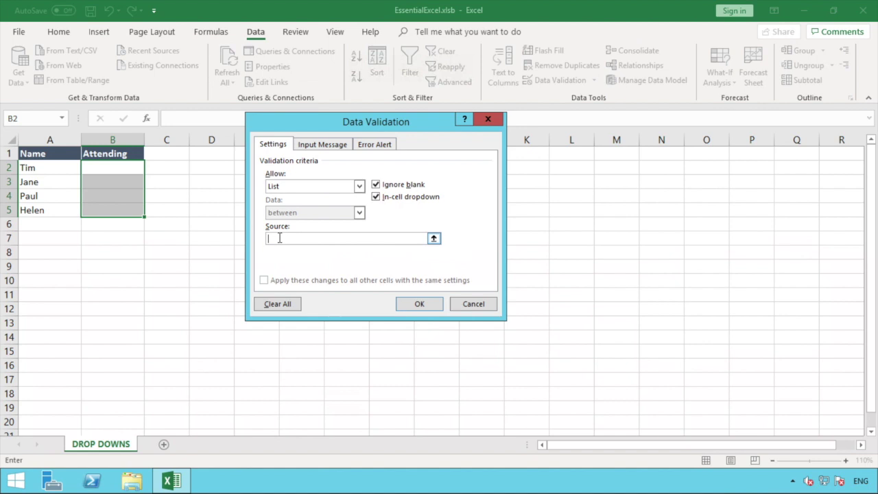
text(Declined)
text(,Accepted)
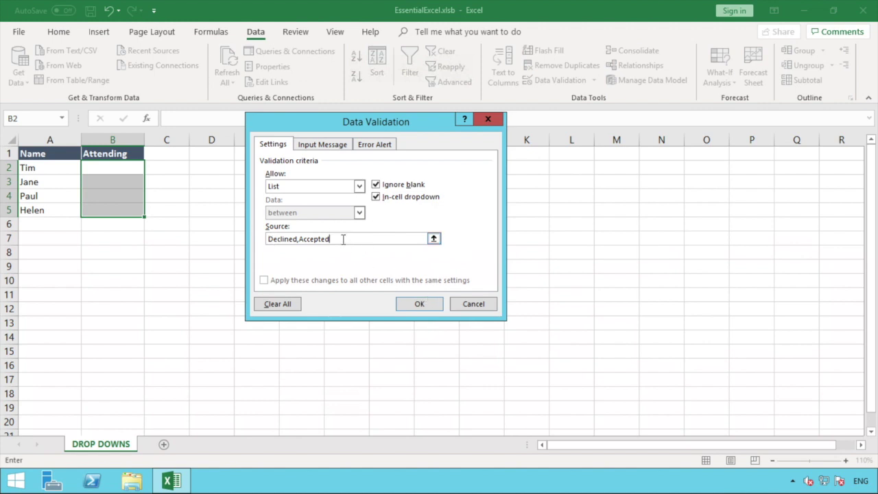
click(420, 305)
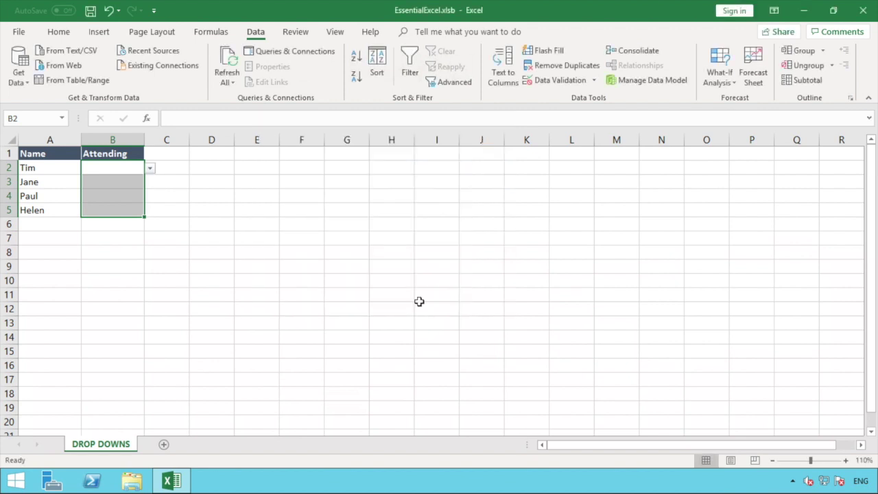
Choose Accepted in cell B2 and Declined in cell B3 from their drop-down lists
click(183, 186)
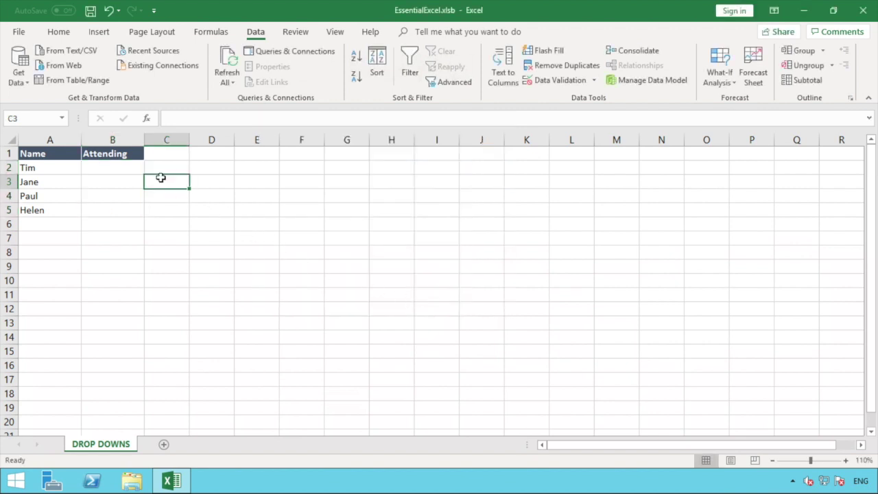
click(132, 167)
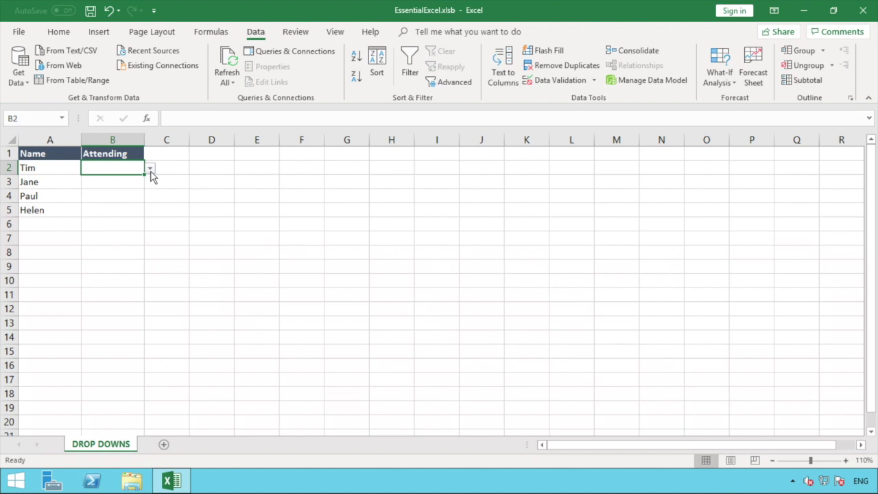
click(151, 171)
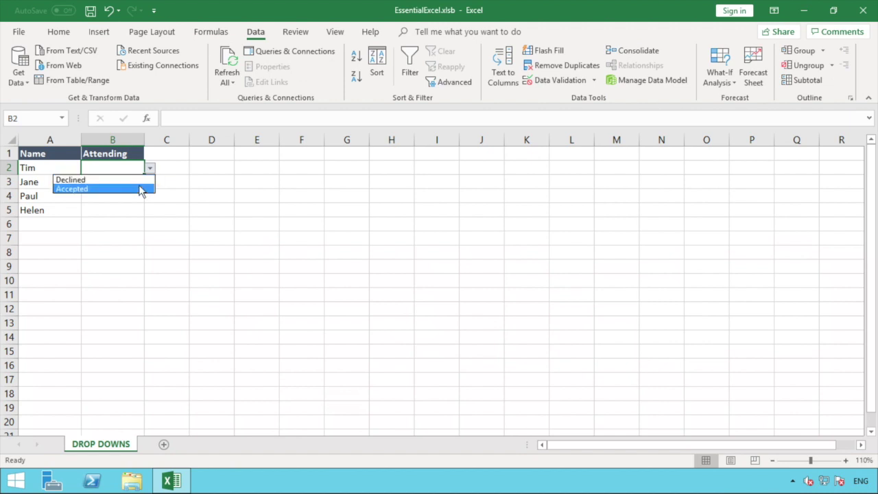
click(139, 189)
click(136, 181)
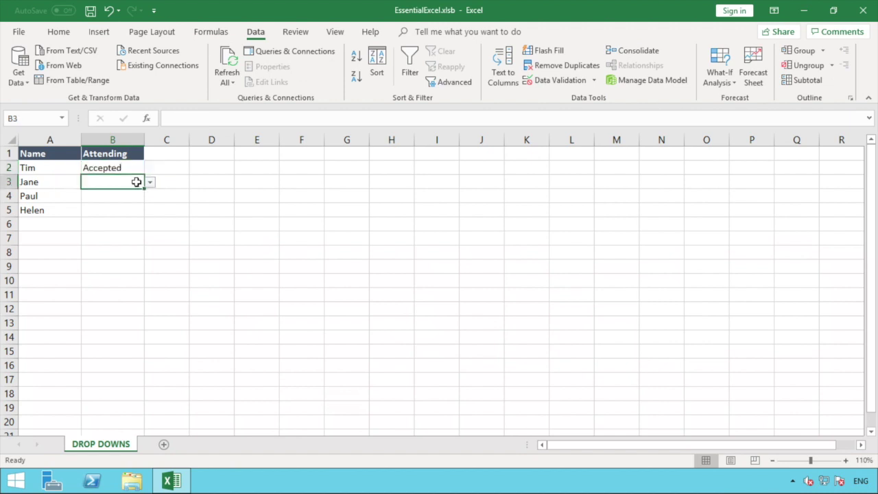
click(150, 184)
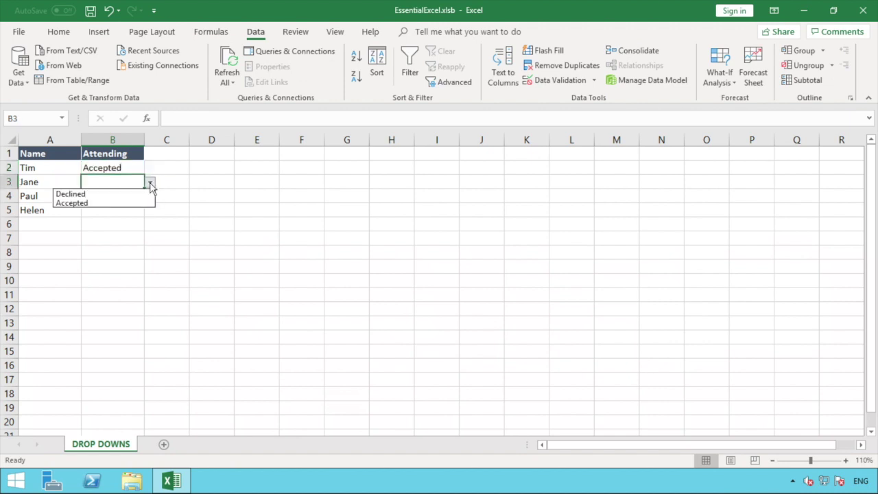
click(150, 184)
click(151, 183)
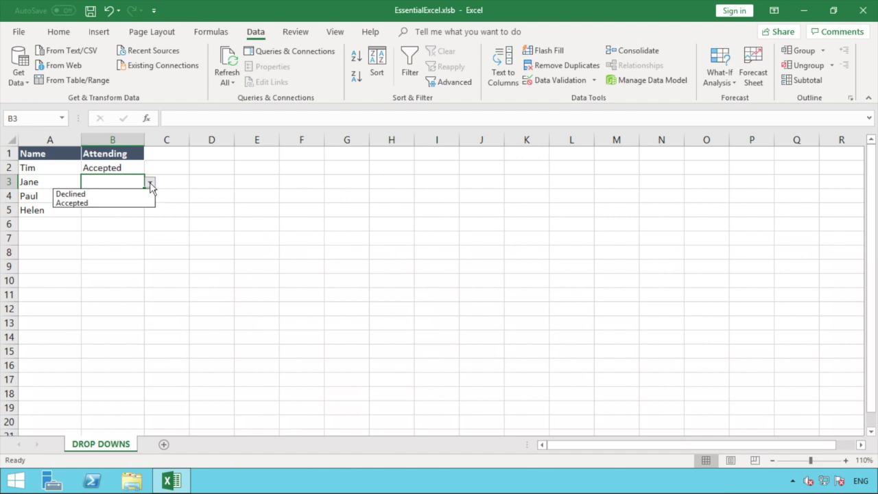
click(125, 195)
Choose Accepted in cell B4 and Declined in cell B5 from their drop-down lists
click(124, 194)
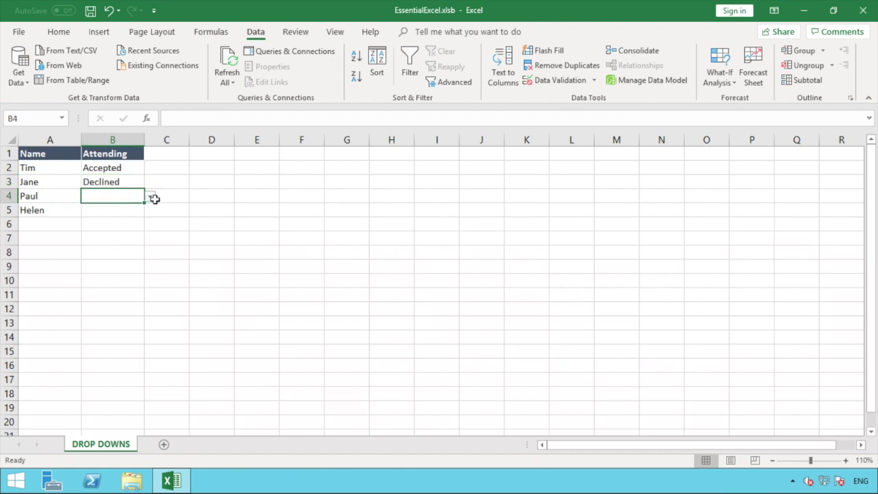
click(155, 198)
click(126, 194)
click(149, 196)
click(124, 217)
click(121, 212)
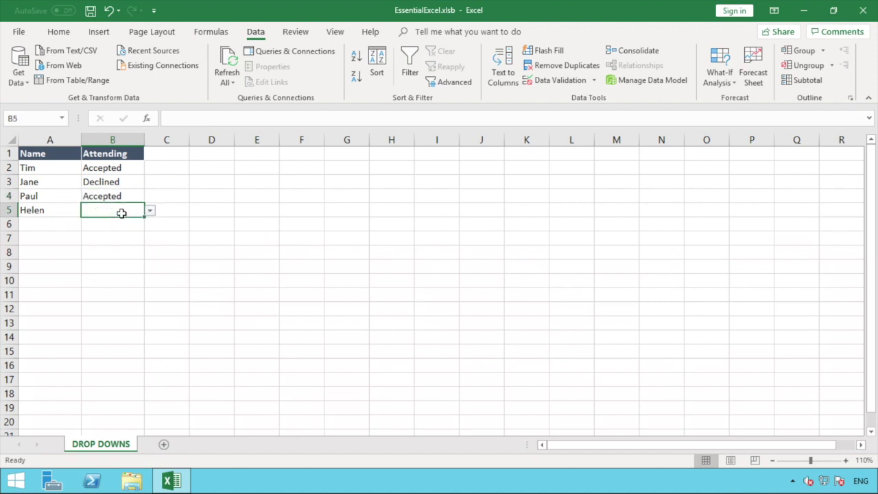
click(150, 210)
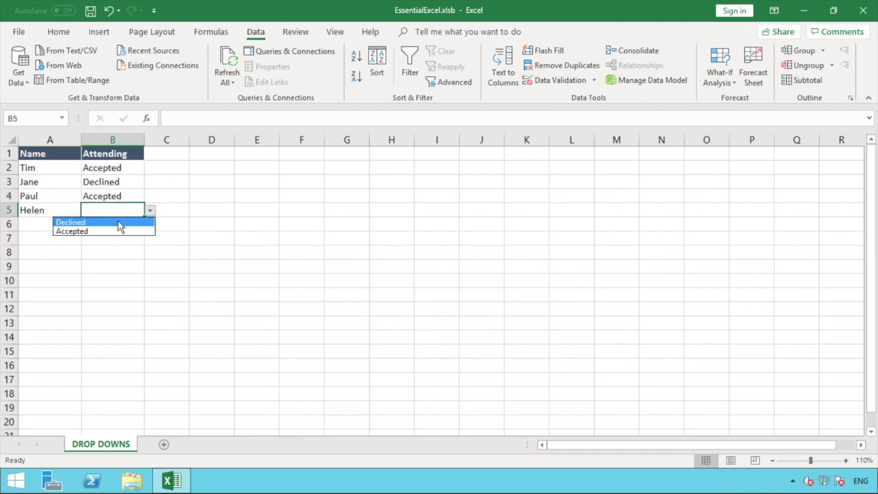
click(118, 220)
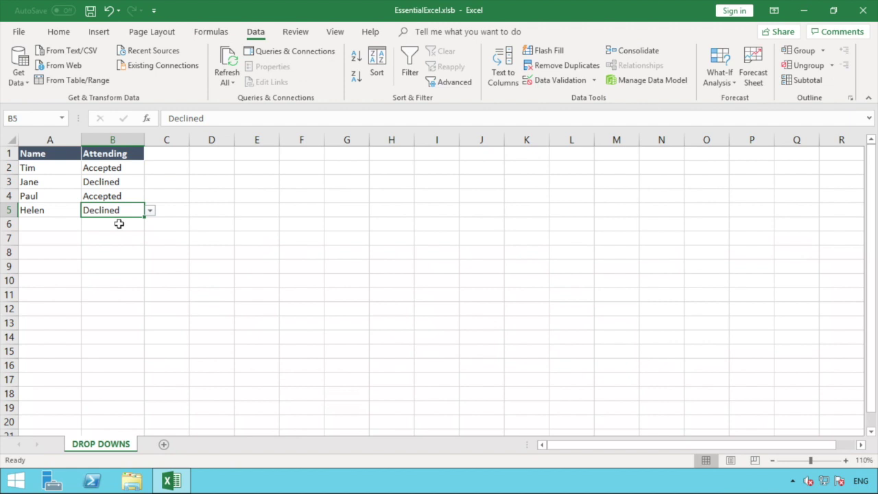
click(119, 223)
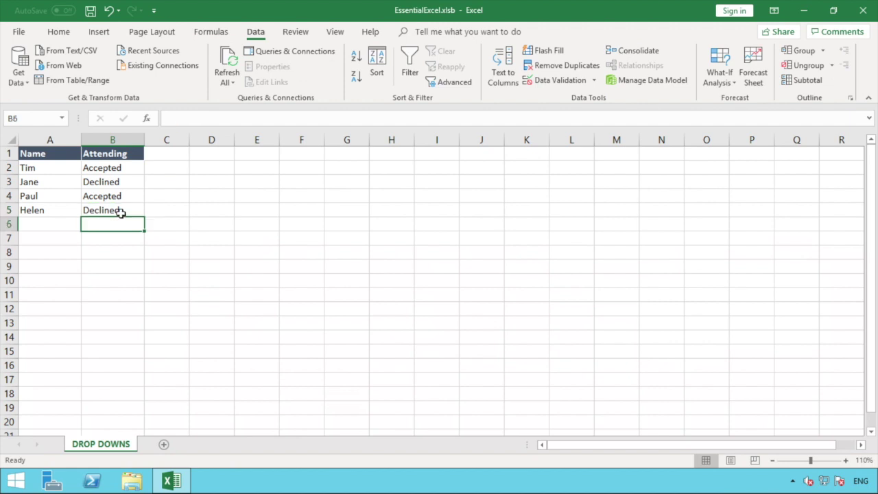
click(121, 213)
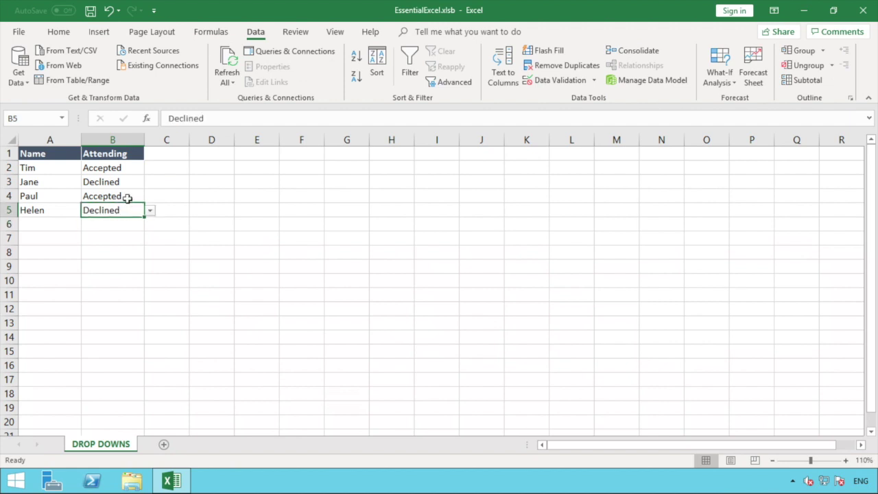
drag(128, 210, 126, 182)
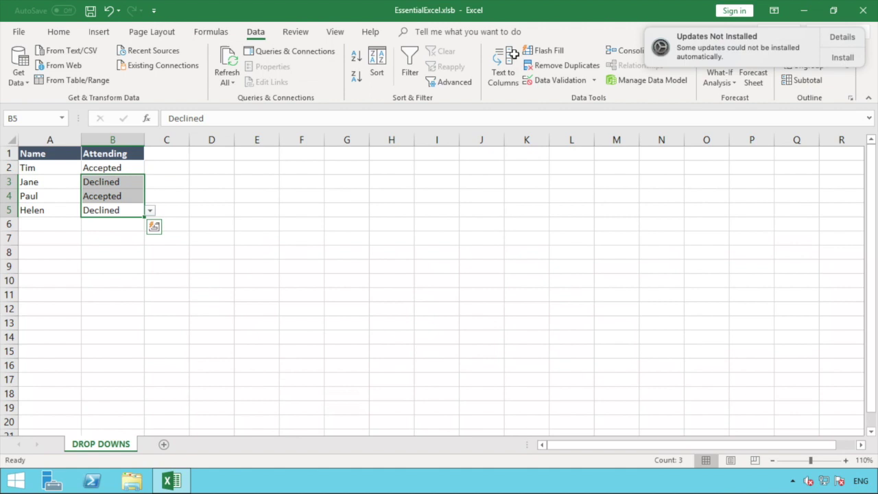
Postpone the system update in the notification by choosing Try in an Hour
click(851, 57)
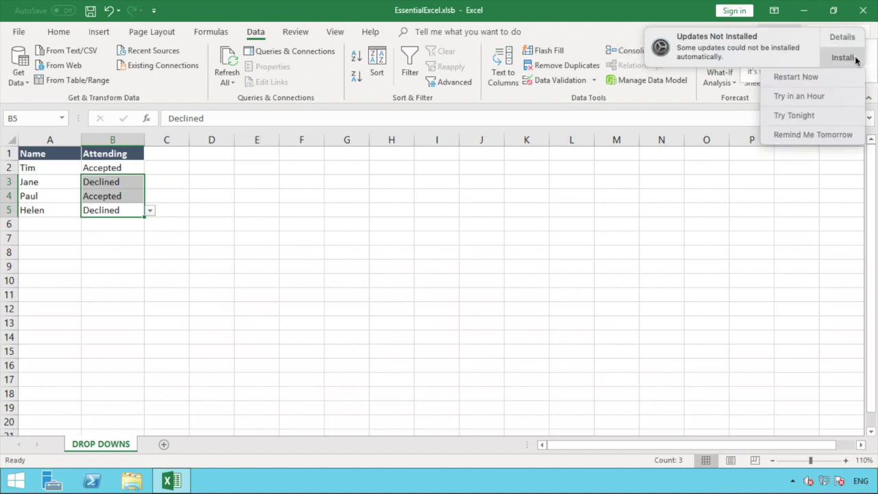
click(810, 104)
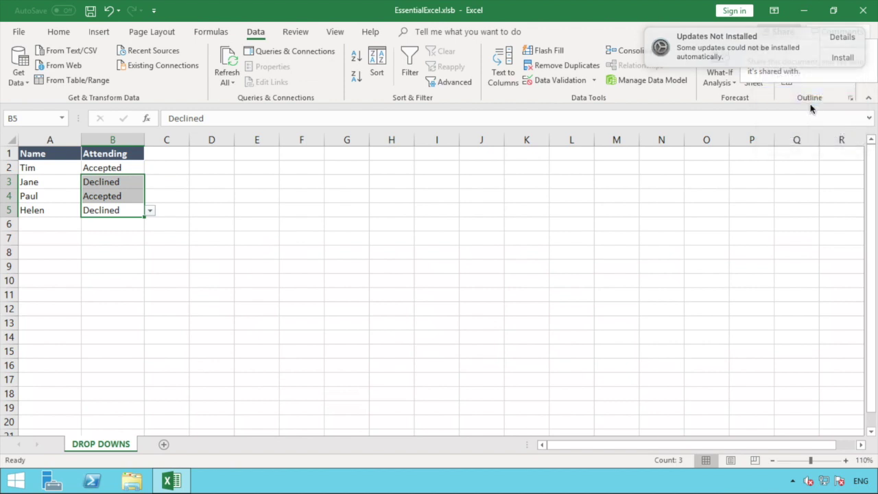
click(831, 66)
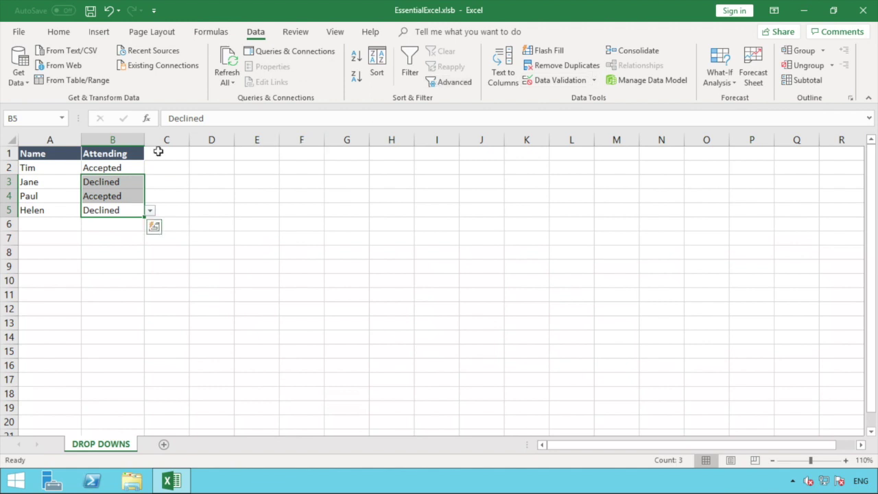
Add Maybe as a third option to the data validation list source of cells B2:B5
click(135, 211)
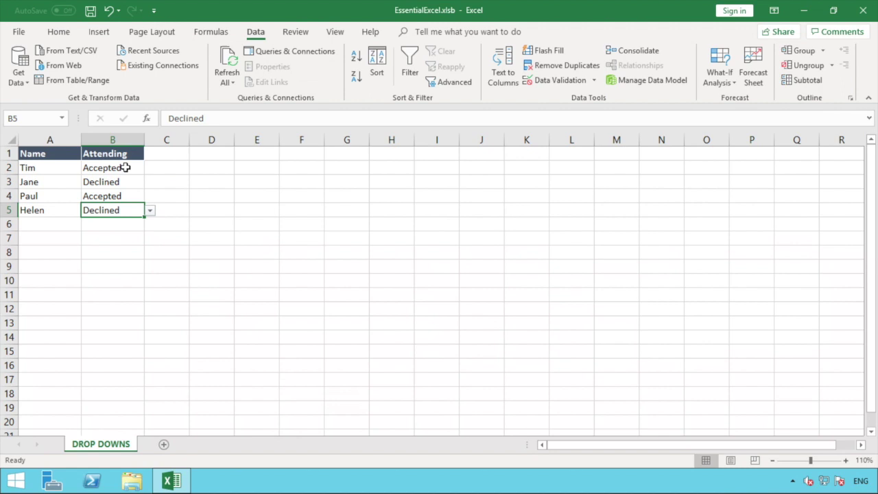
drag(126, 167, 118, 209)
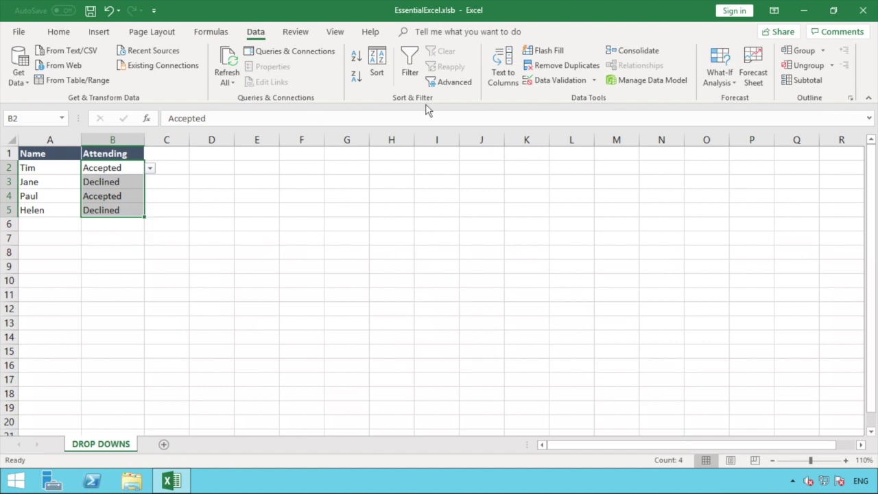
click(564, 87)
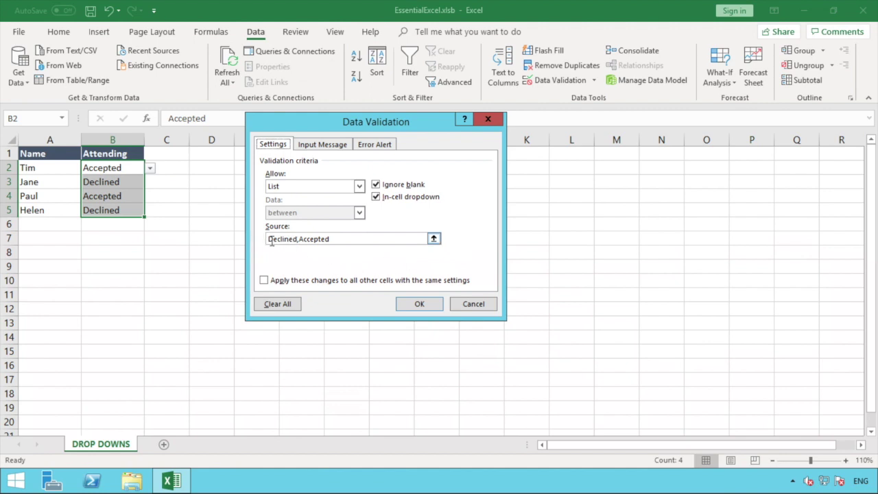
click(350, 240)
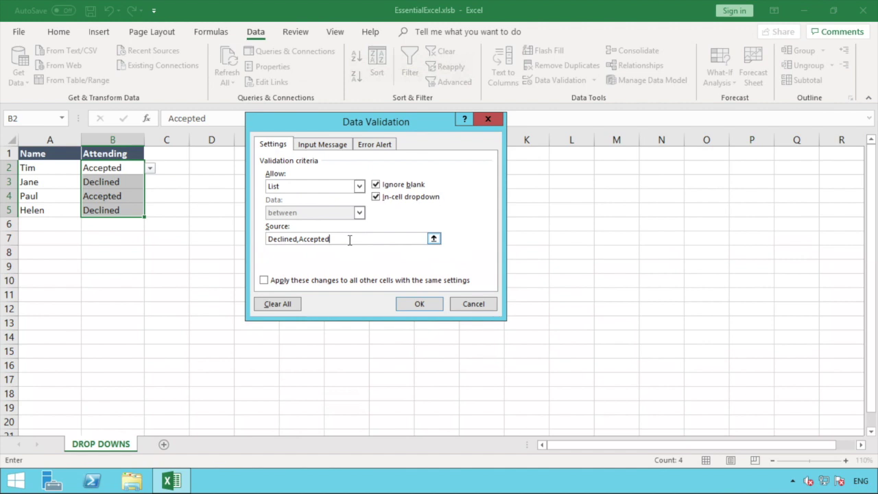
text(,Maybe)
click(415, 304)
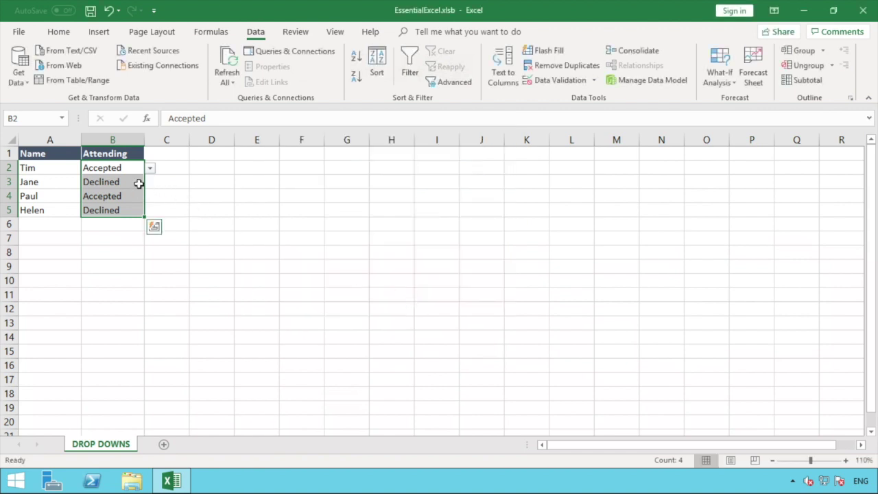
Check the options offered by the drop-down list in cell B3, leaving its value as it is
click(139, 181)
click(149, 184)
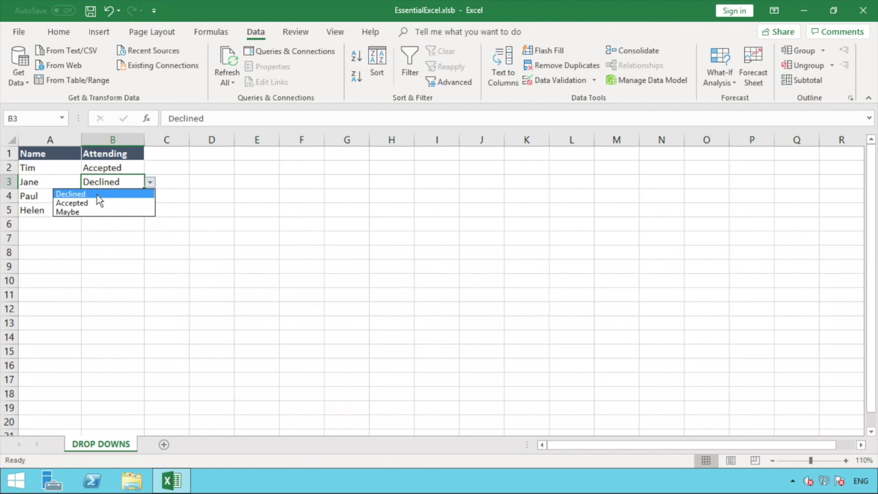
click(204, 184)
click(182, 186)
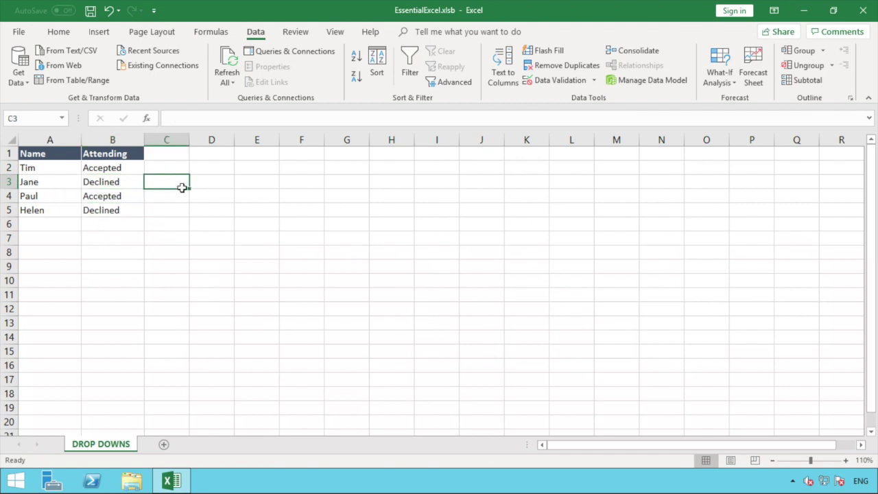
click(179, 194)
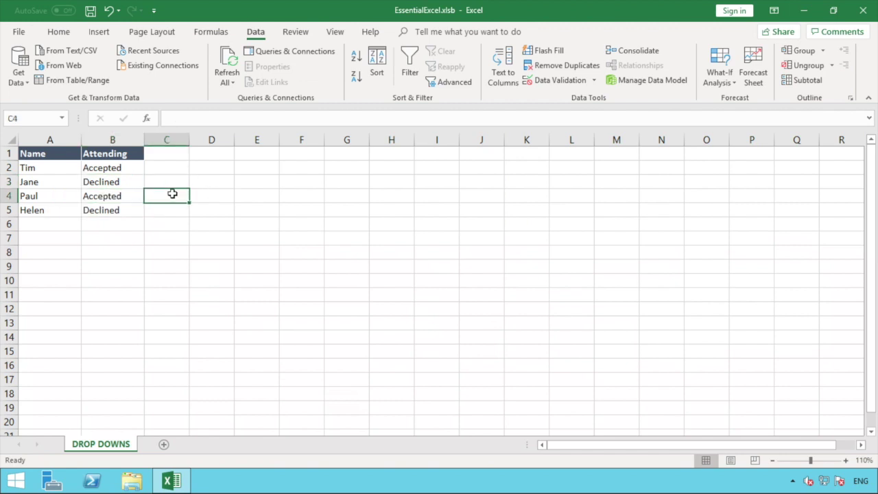
click(118, 195)
click(114, 170)
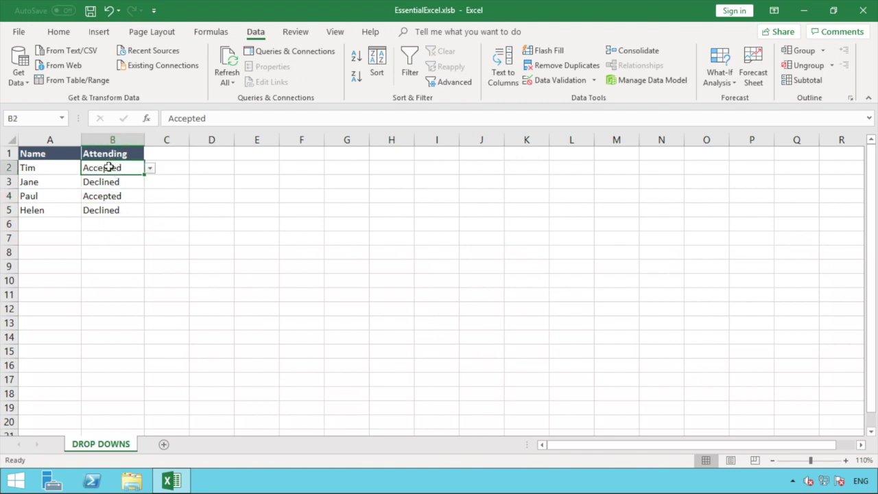
Clear all data validation settings from cells B2:B5 to remove the drop-down list from the Attending column
drag(108, 168, 107, 205)
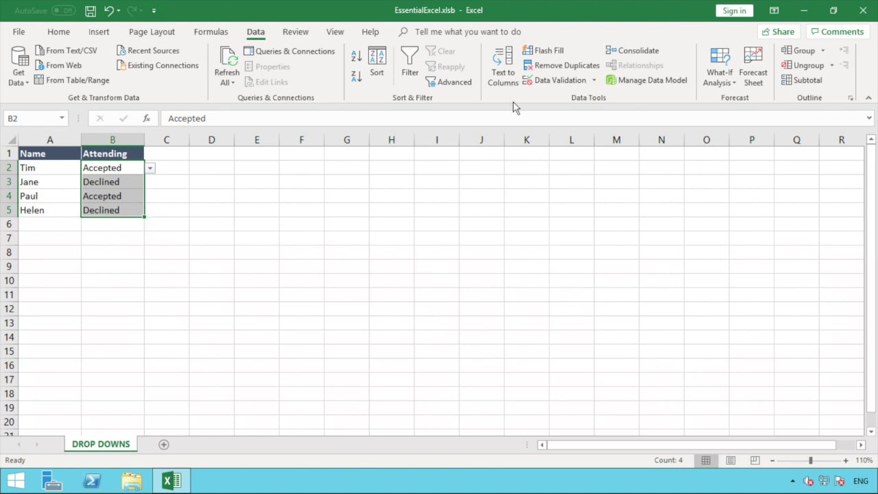
click(536, 81)
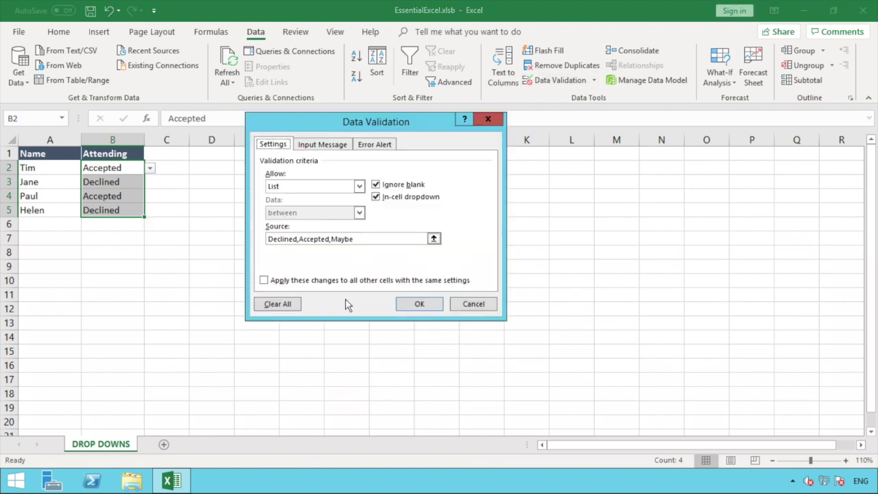
click(330, 240)
click(277, 303)
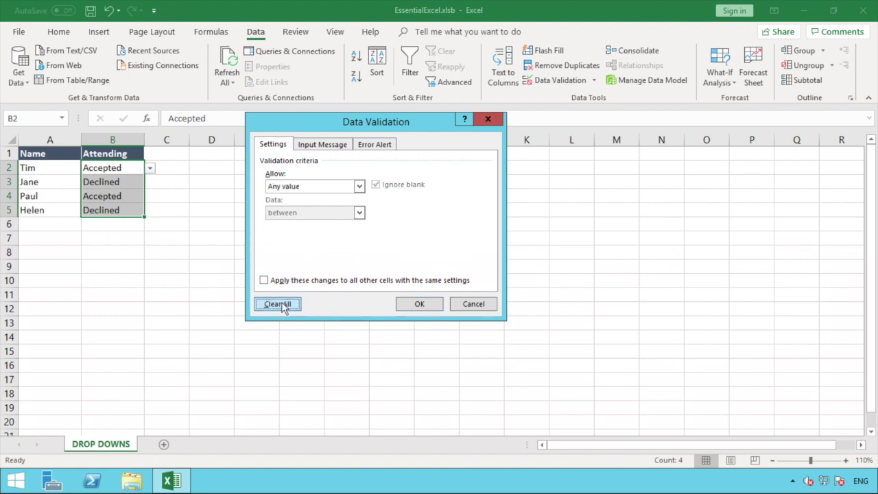
click(415, 306)
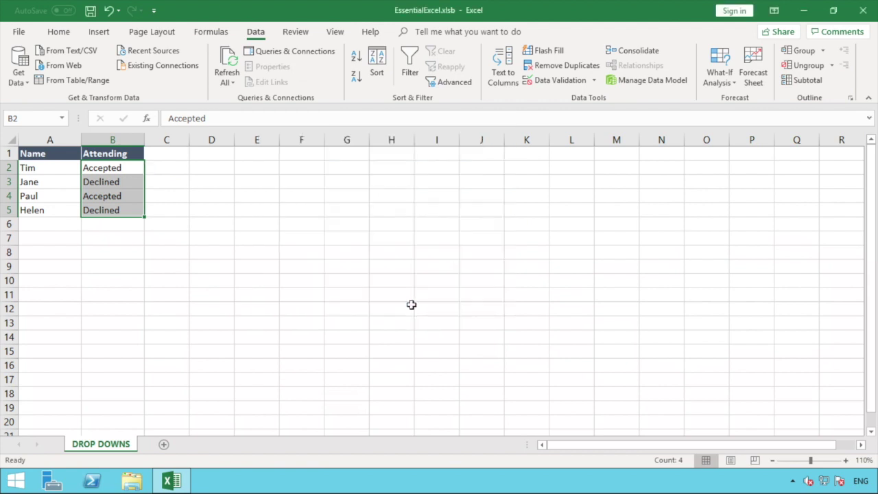
Check cells B2 to B5 one by one for any remaining drop-down list
click(145, 209)
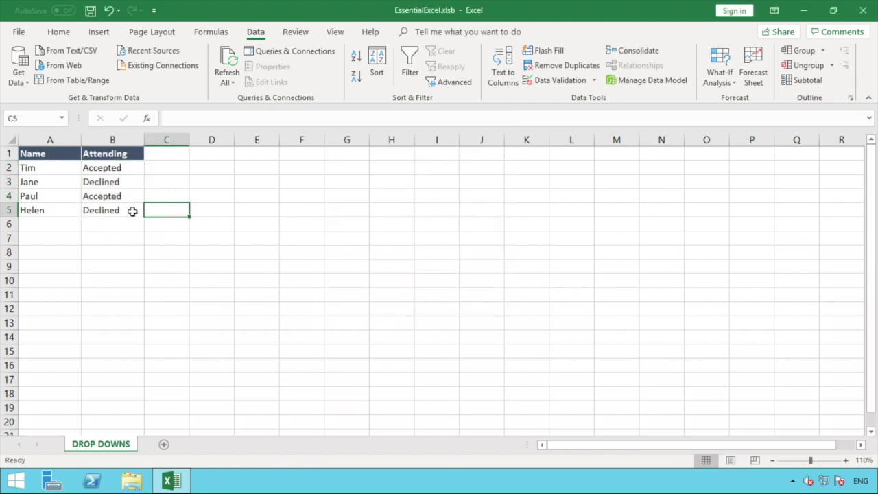
click(131, 209)
click(131, 196)
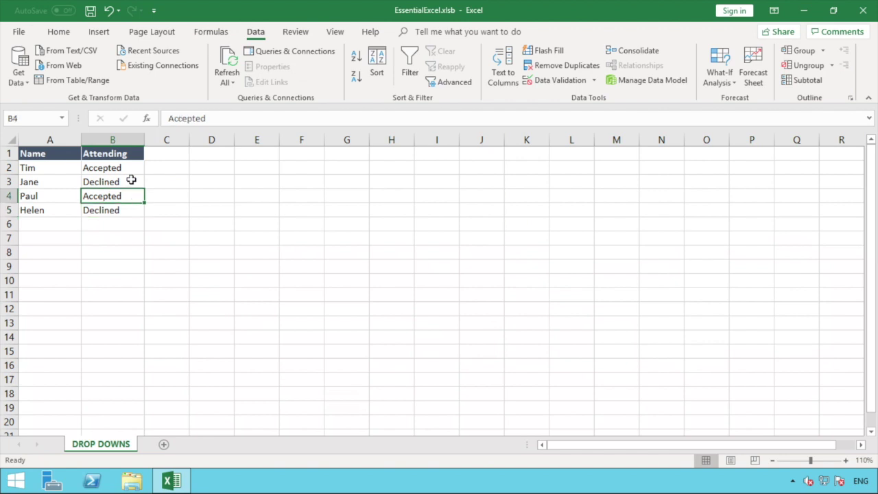
click(128, 180)
click(127, 167)
click(124, 140)
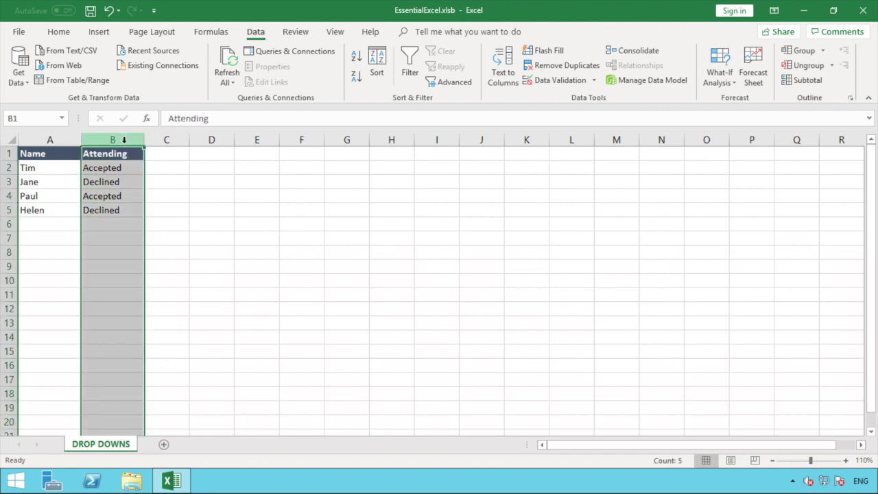
click(127, 180)
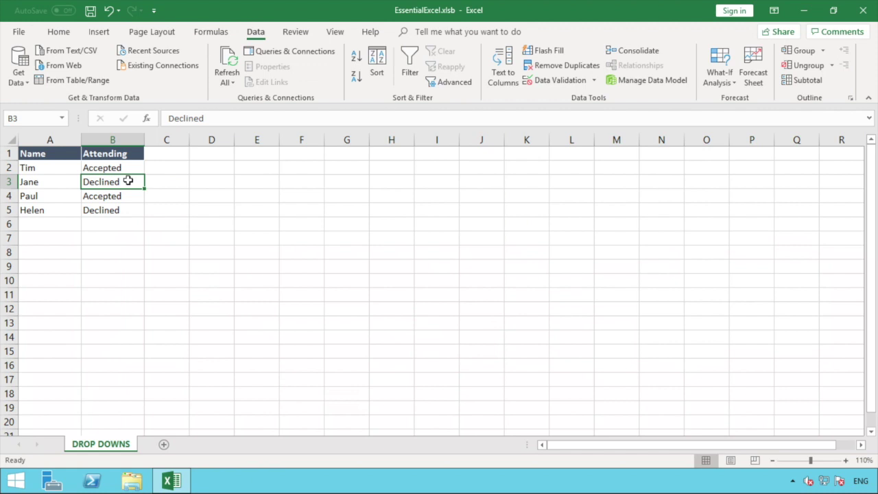